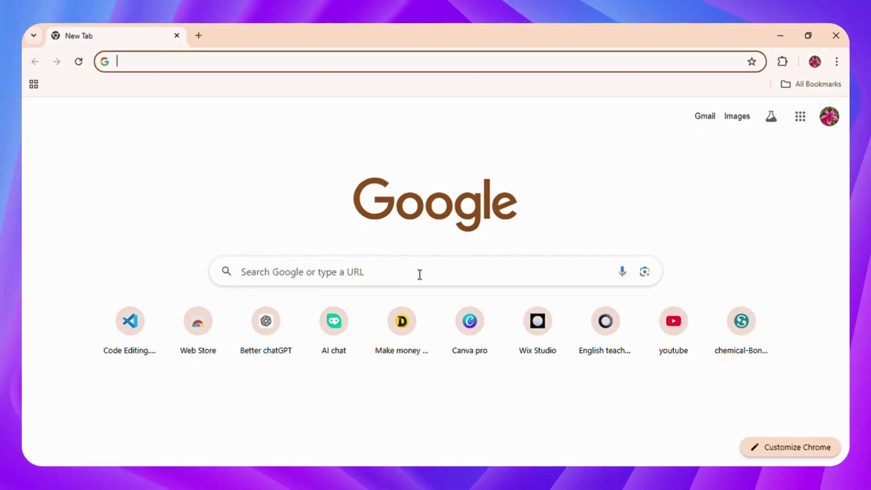
Step: Search Google for youtube and go to the YouTube site from the results
click(419, 274)
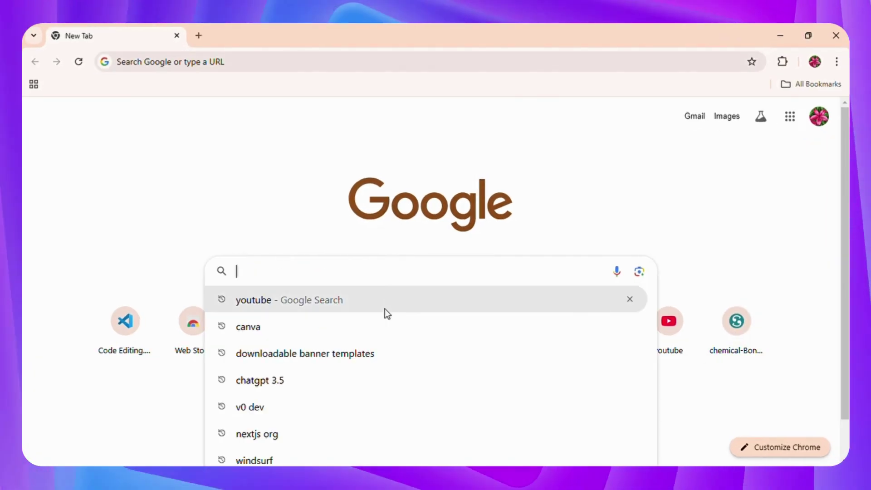
click(385, 310)
click(179, 211)
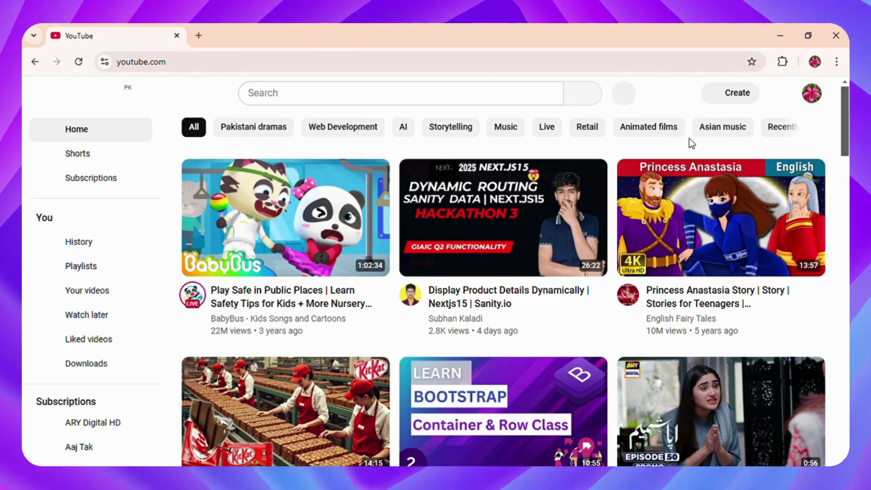
Step: From the profile avatar menu, choose Switch account and view all channels
click(813, 94)
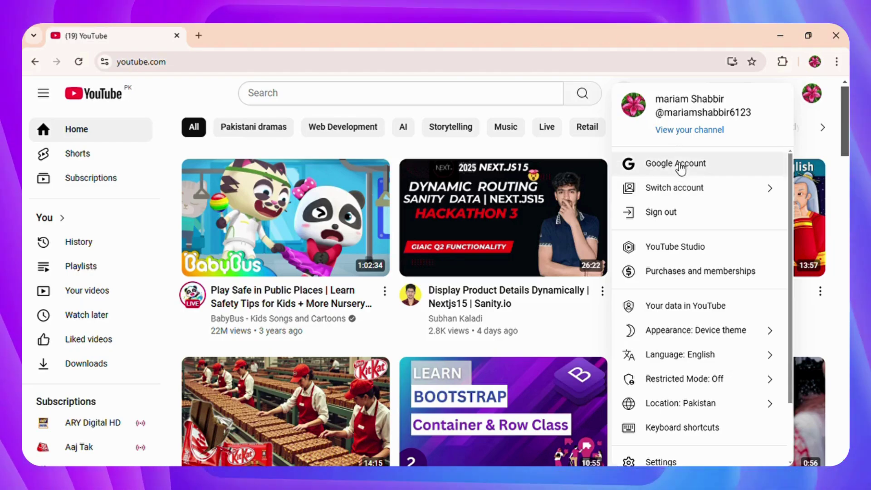
click(685, 189)
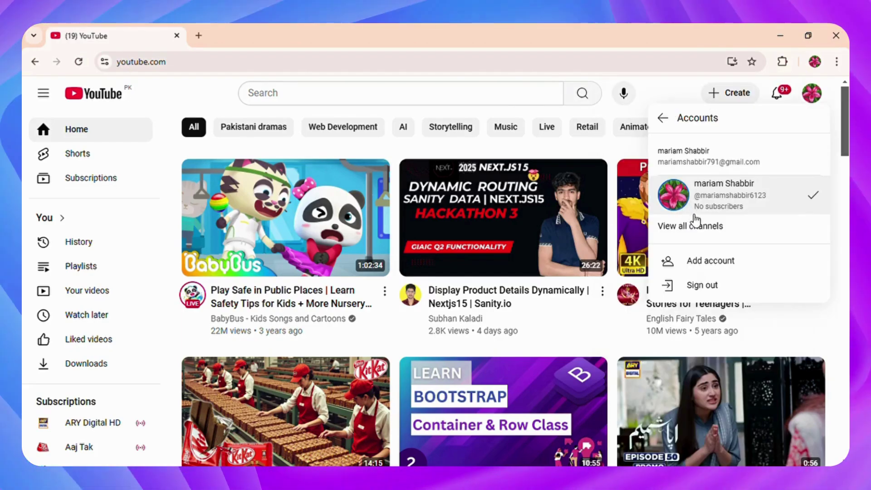
click(697, 229)
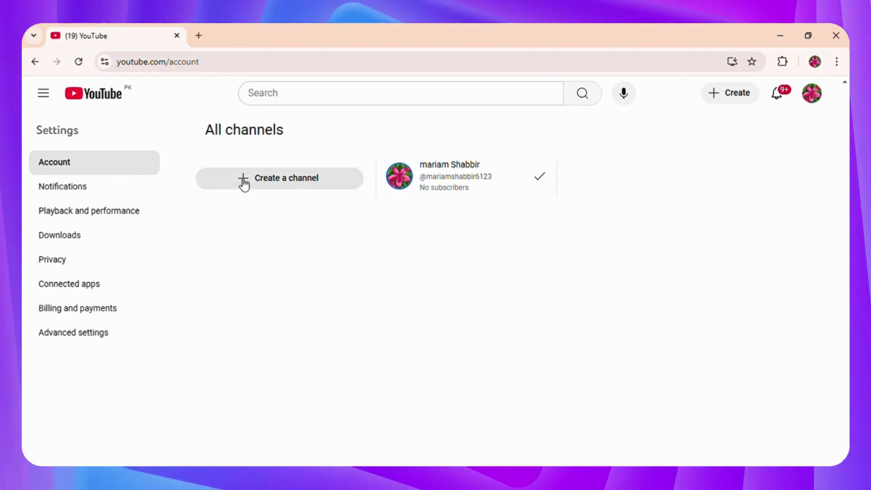
Step: Create a new channel with the name Kids Learning Hub
click(244, 180)
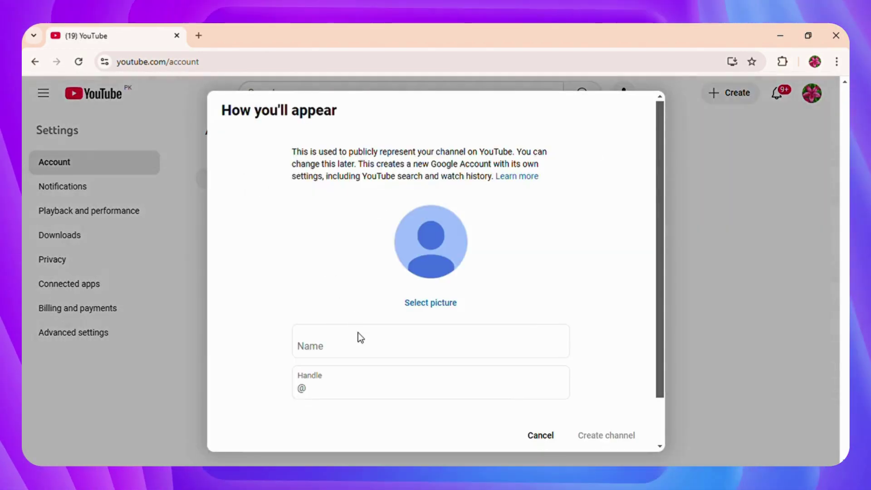
click(364, 347)
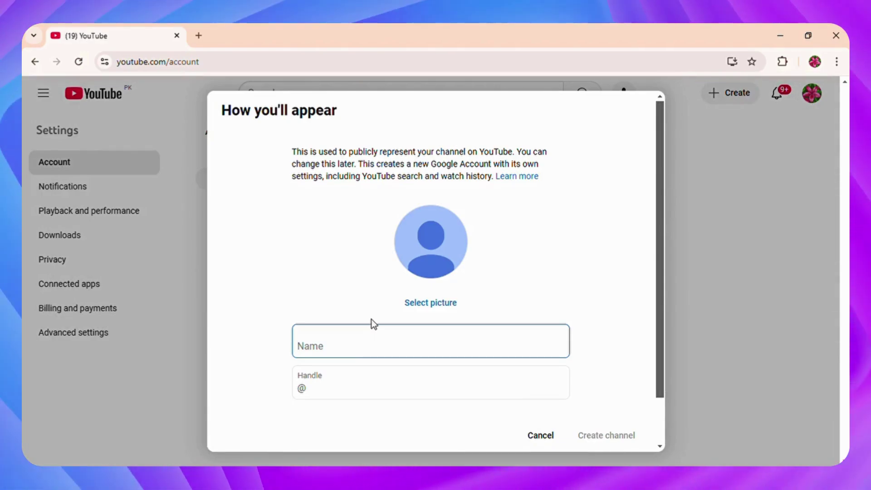
text(H)
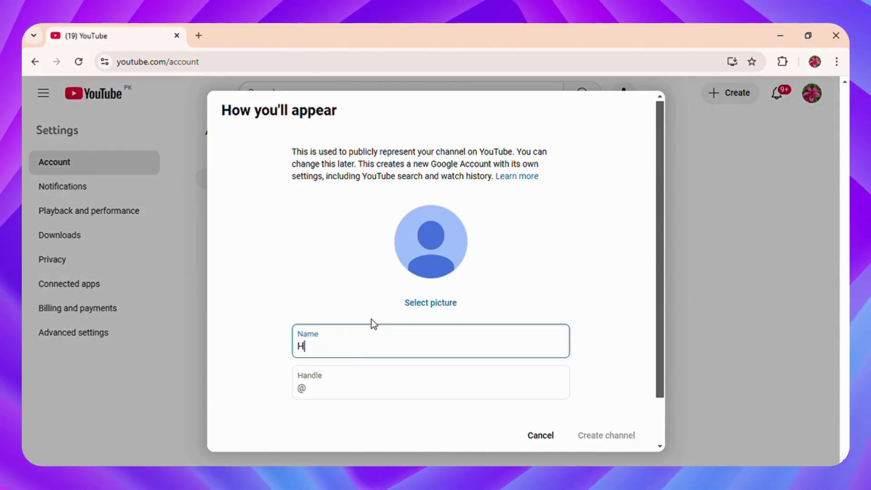
key(BackSpace)
text(K)
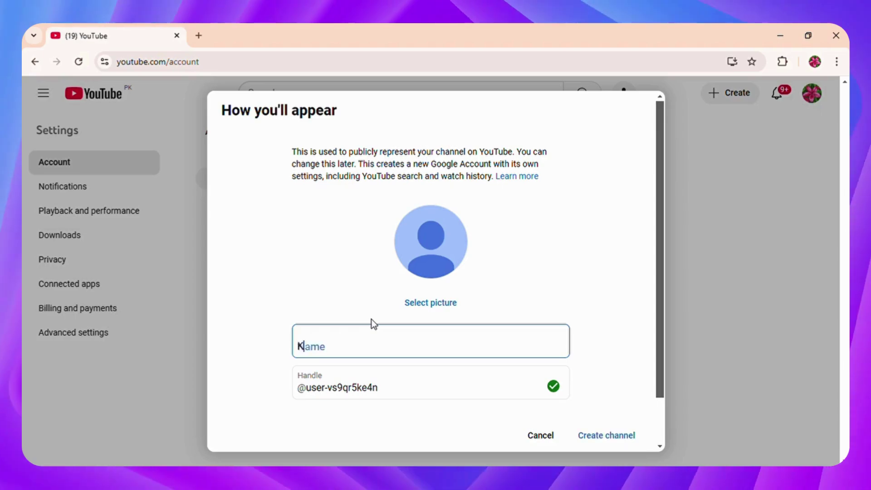
text(ids)
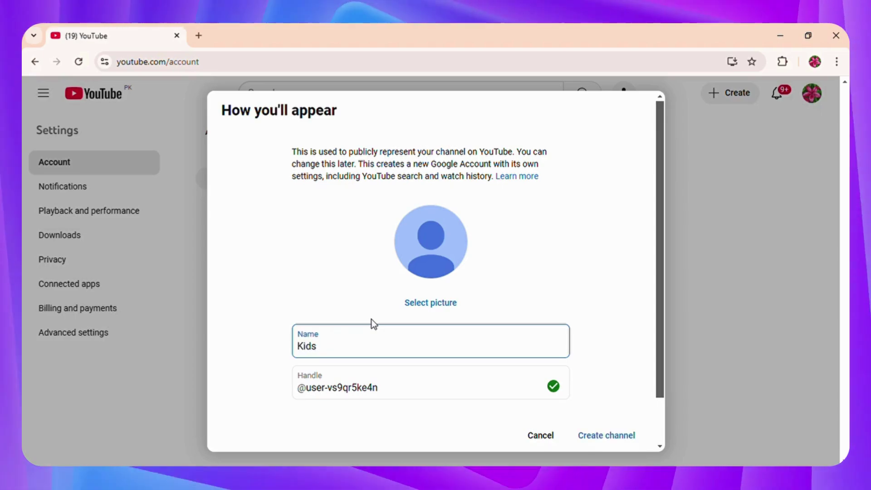
text( Learn)
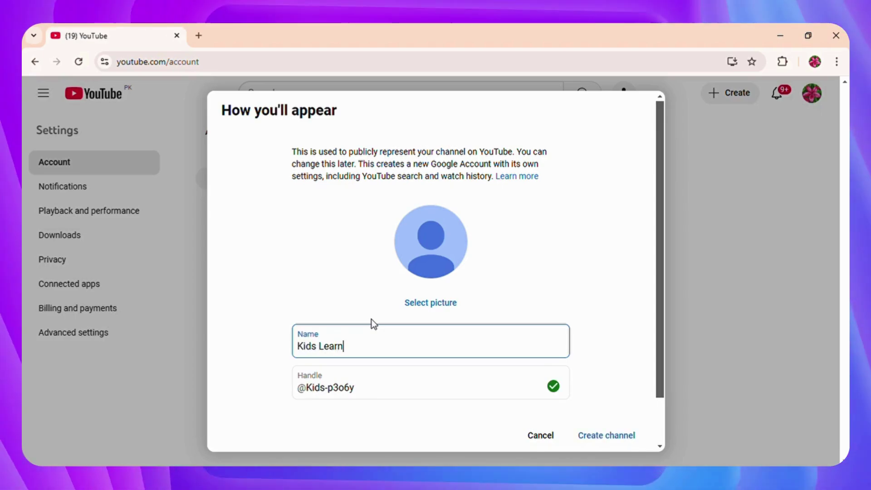
text(ing )
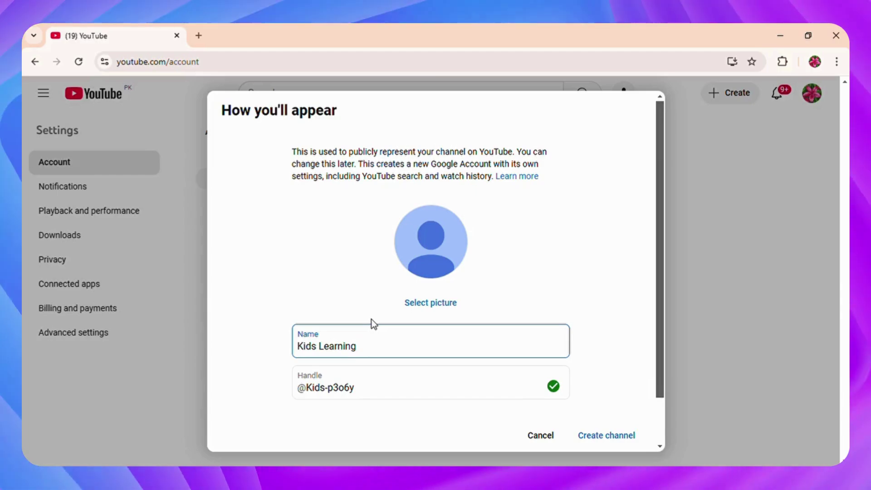
text(Hub)
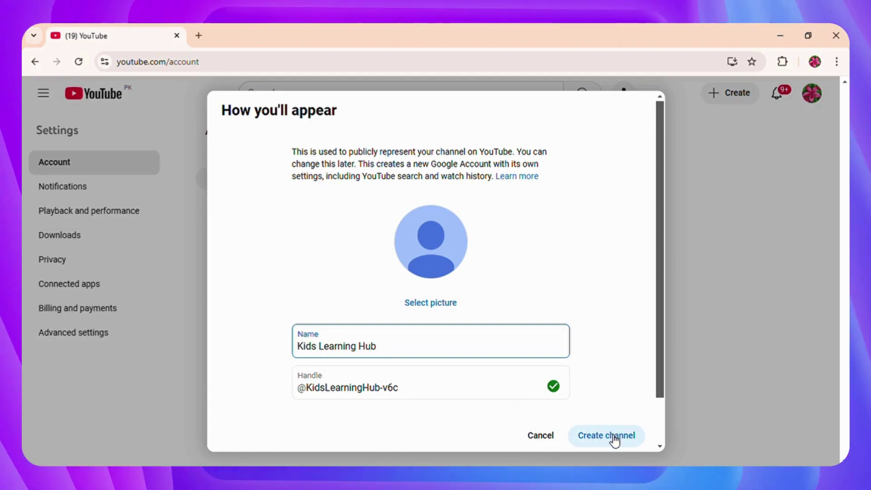
click(614, 441)
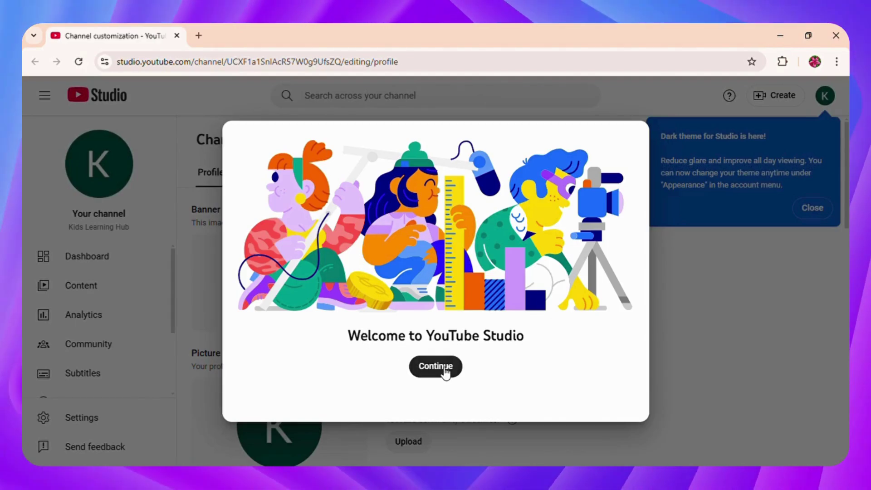
Step: Dismiss the Welcome to YouTube Studio dialog and the dark theme notice
click(781, 258)
click(821, 209)
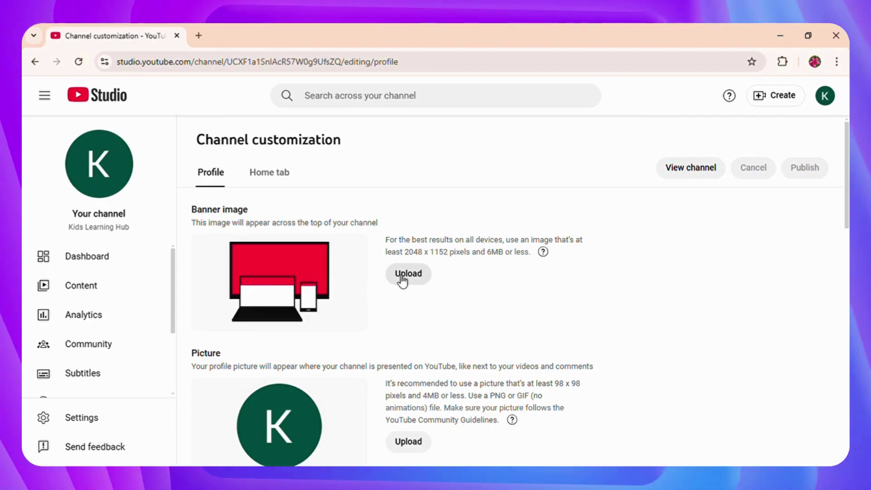
Step: Upload the lifestyle blogger image as the banner and accept its crop
click(403, 276)
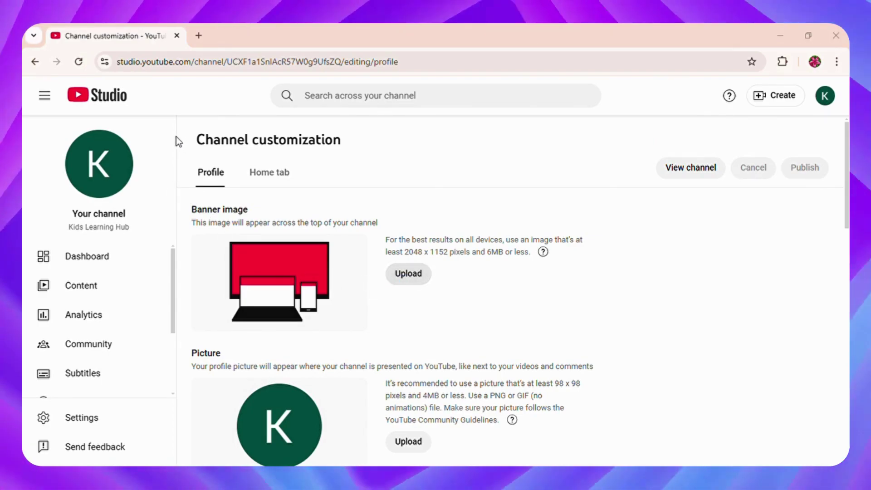
key(Return)
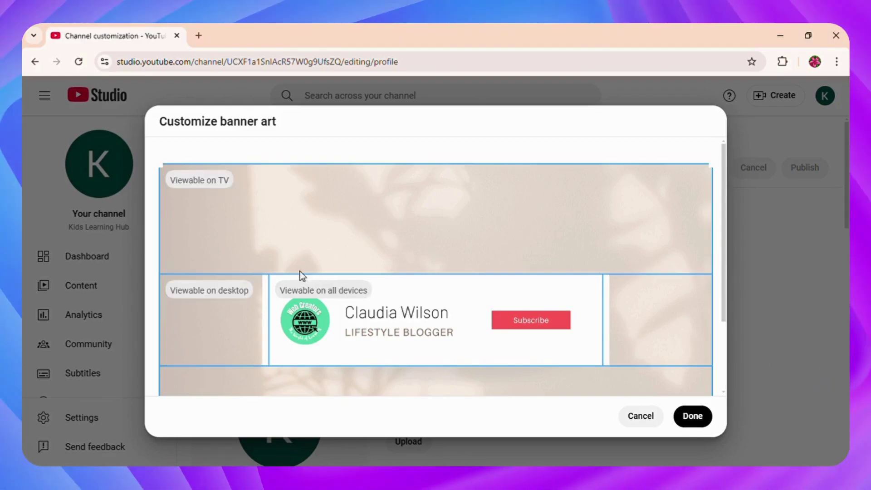
click(289, 293)
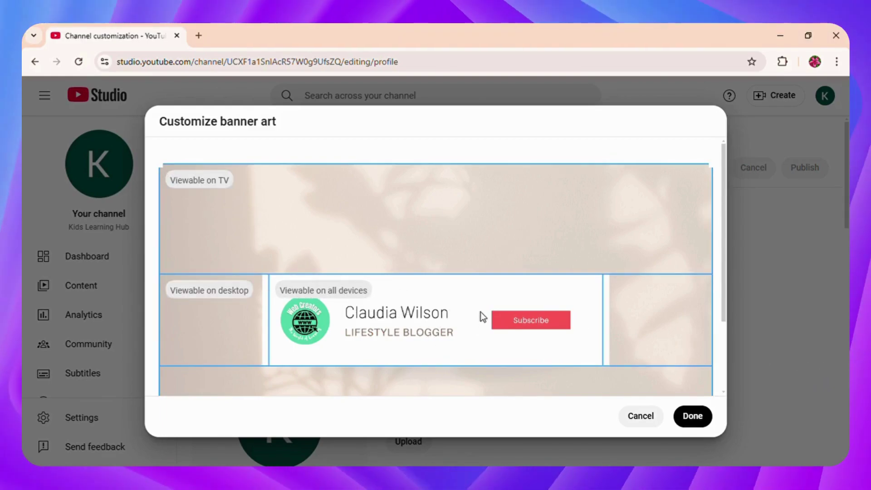
click(480, 312)
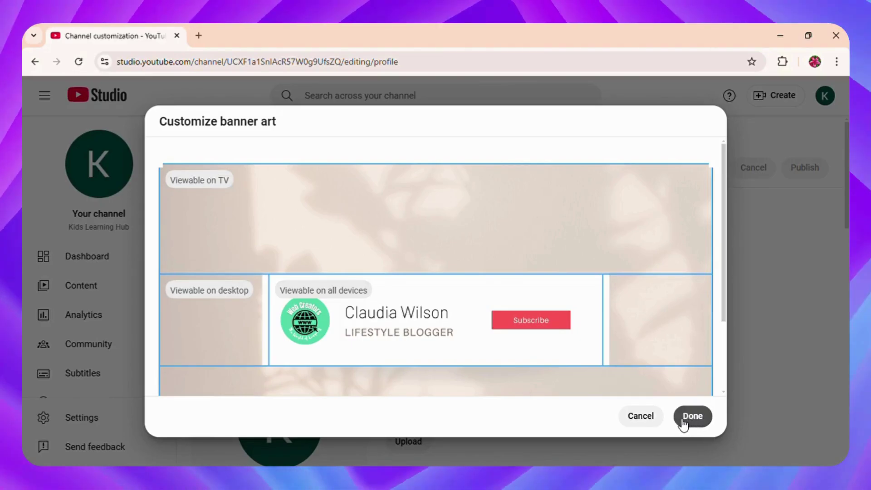
click(694, 417)
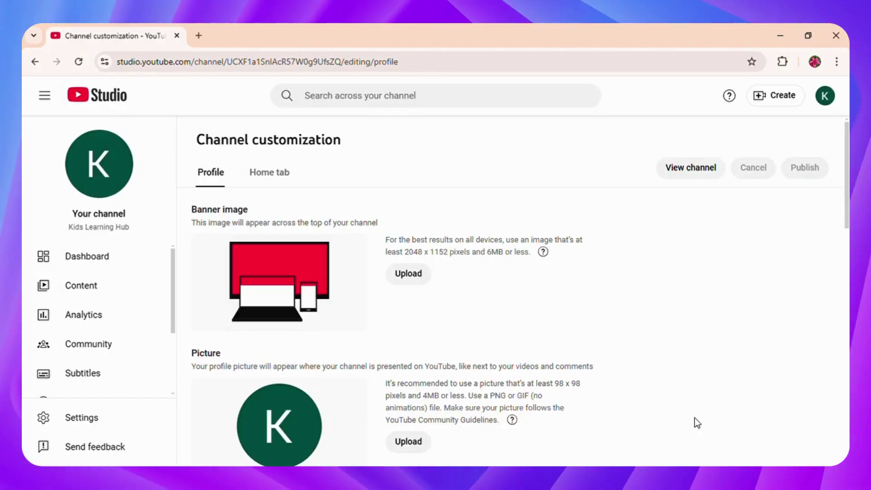
scroll(344, 326, down, 3)
scroll(407, 322, up, 1)
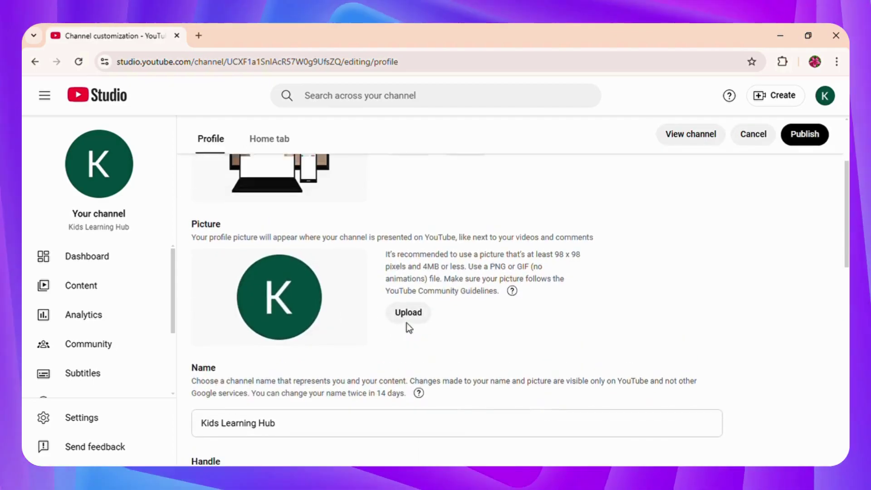
Step: Upload the green Web Creators globe logo as the profile picture and confirm it
click(411, 320)
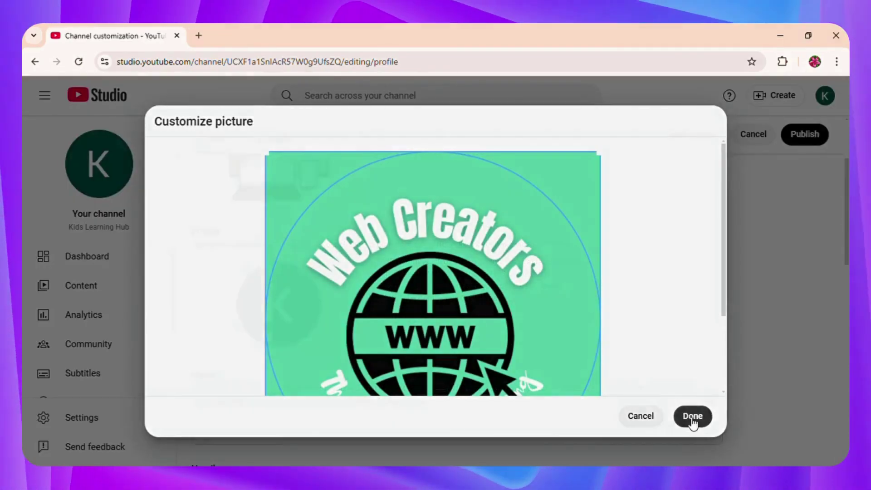
click(694, 416)
scroll(392, 328, down, 2)
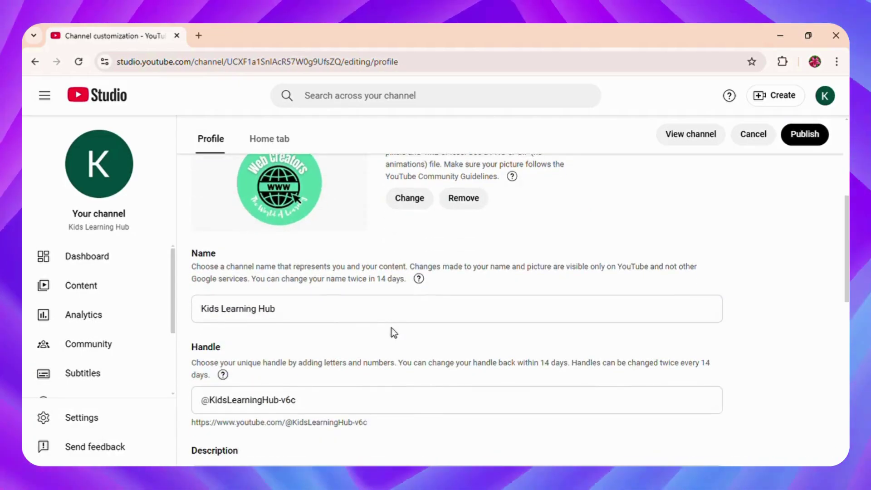
scroll(383, 318, down, 1)
scroll(383, 318, down, 2)
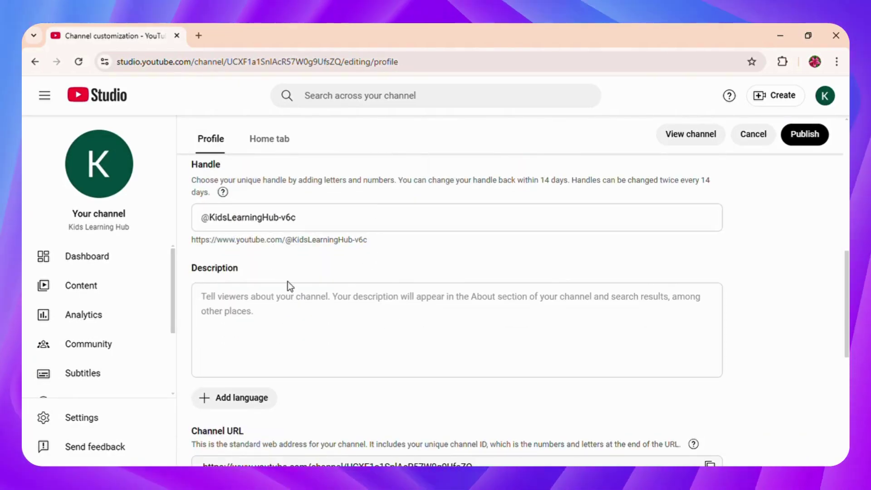
scroll(288, 286, down, 2)
scroll(299, 209, up, 1)
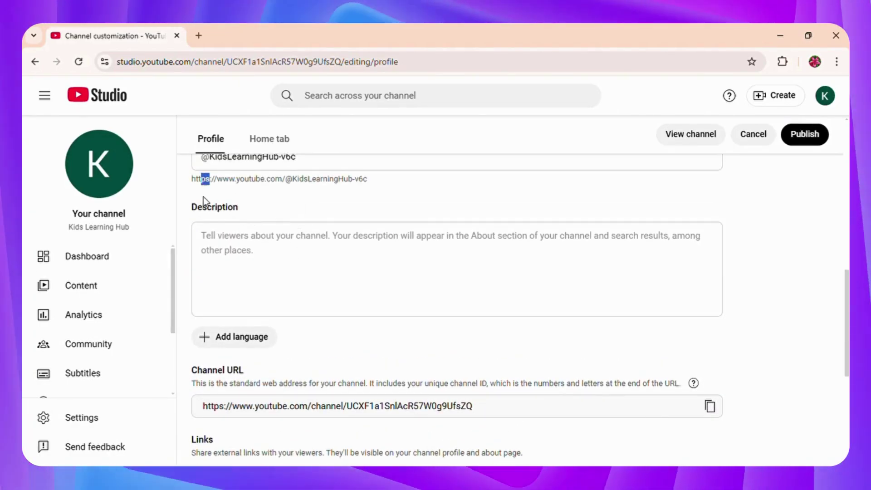
Step: Enter the description "This channel is about learning for kids...." in the Description box
drag(204, 197, 192, 209)
drag(267, 218, 184, 216)
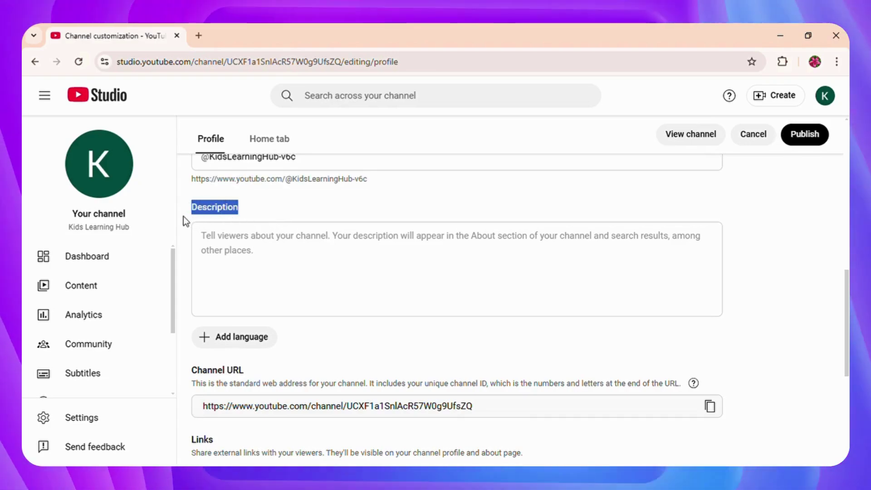
click(256, 264)
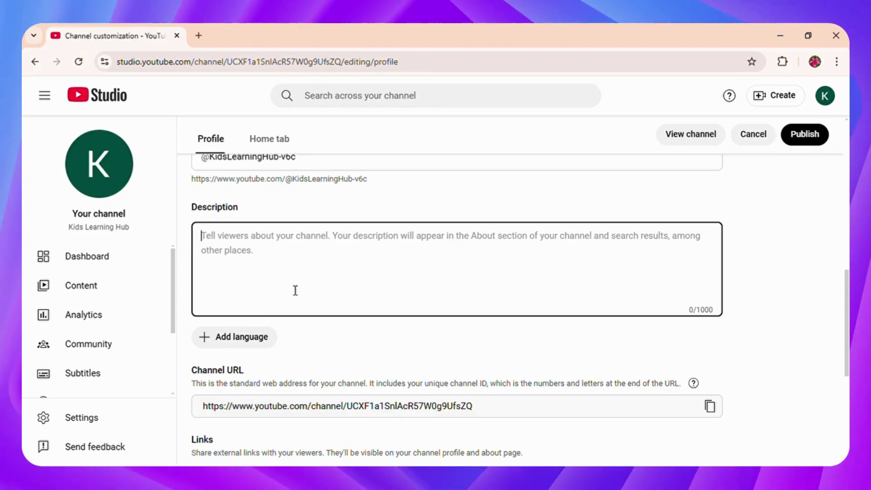
text(This channel is about)
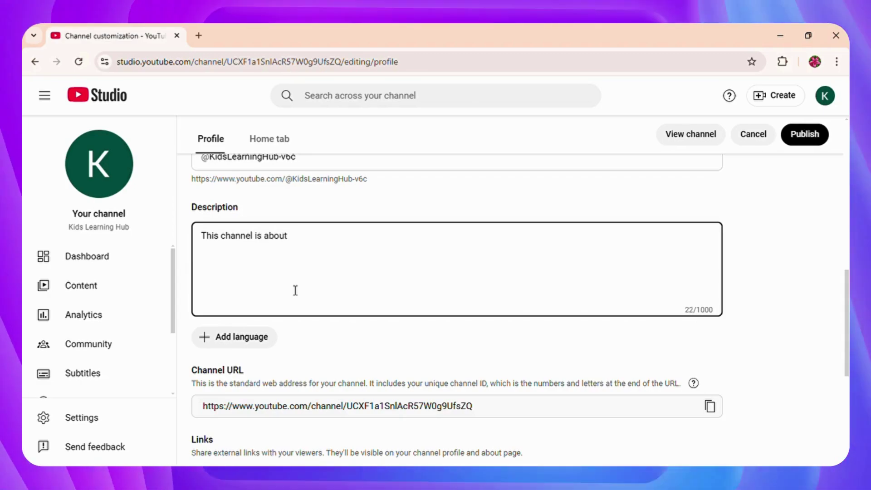
scroll(318, 246, up, 1)
scroll(318, 246, up, 2)
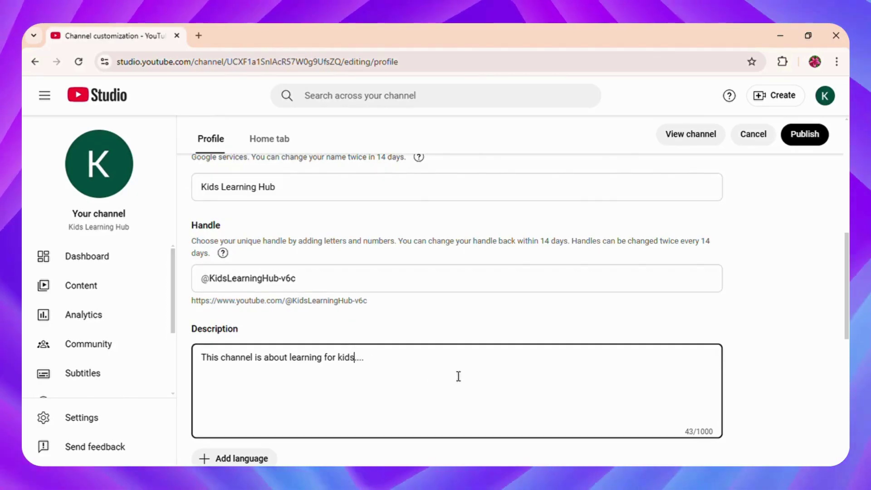
scroll(470, 376, down, 2)
scroll(455, 361, down, 3)
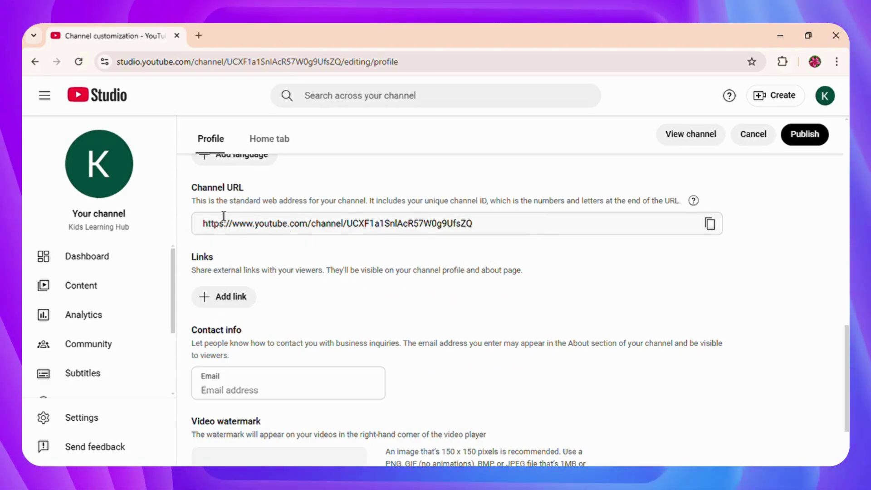
Step: Add an external link titled Canva with URL canva.com
click(221, 295)
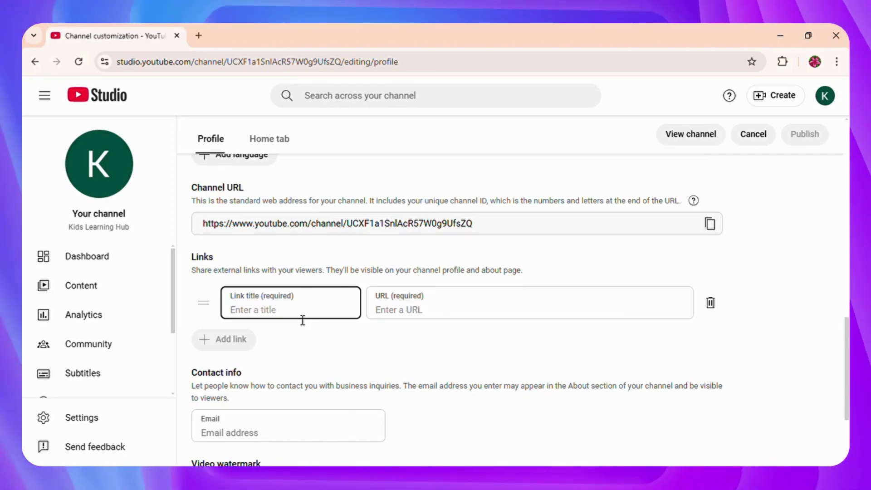
text(Canva)
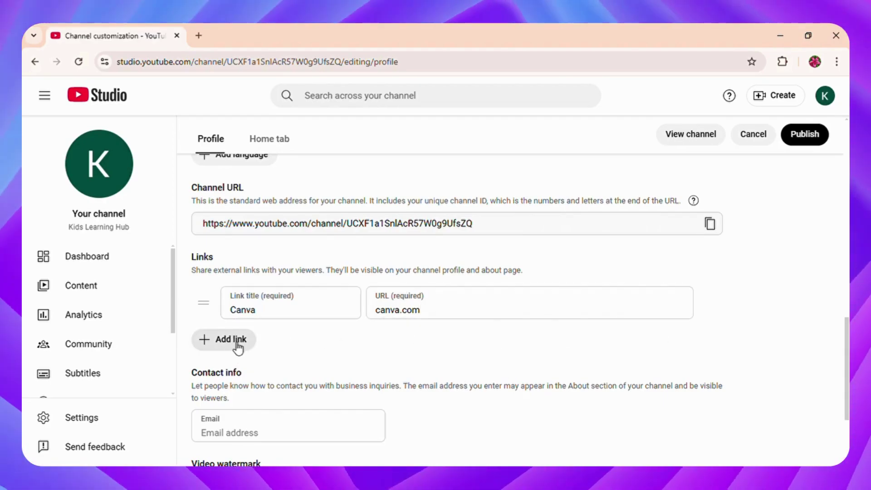
scroll(237, 347, down, 1)
scroll(275, 358, down, 1)
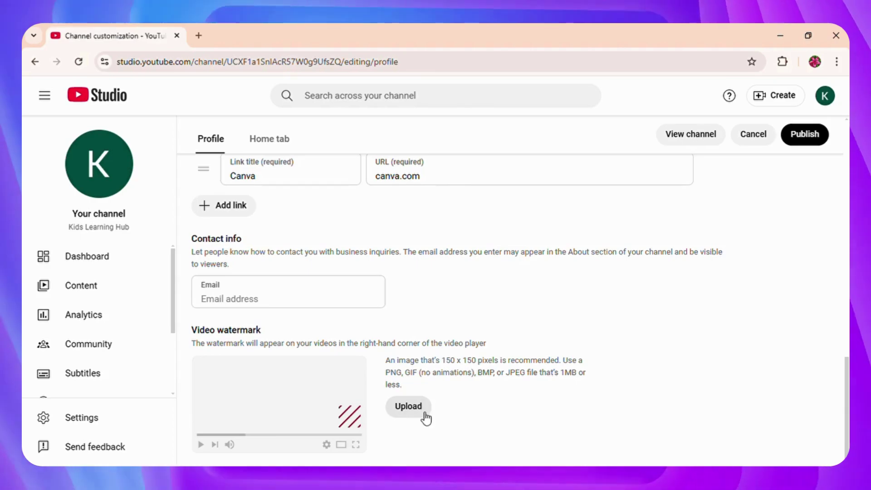
Step: Upload the Web Creators logo as the video watermark, displayed for the entire video
click(410, 407)
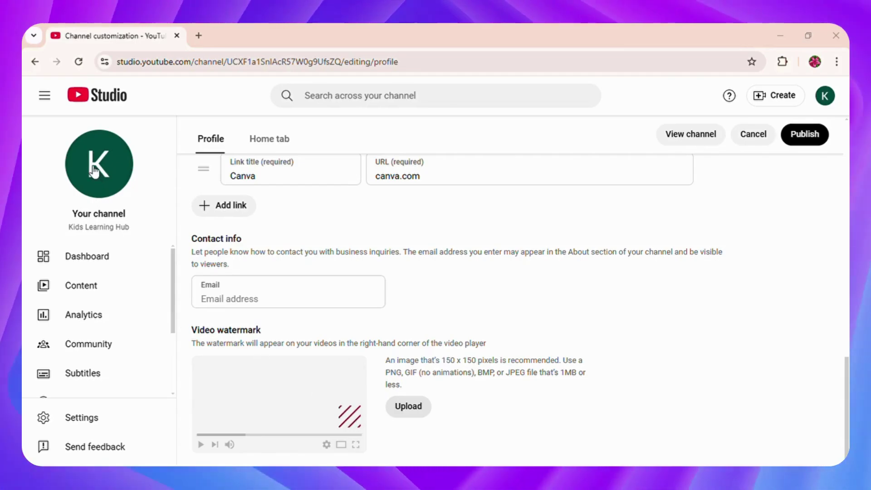
double_click(228, 126)
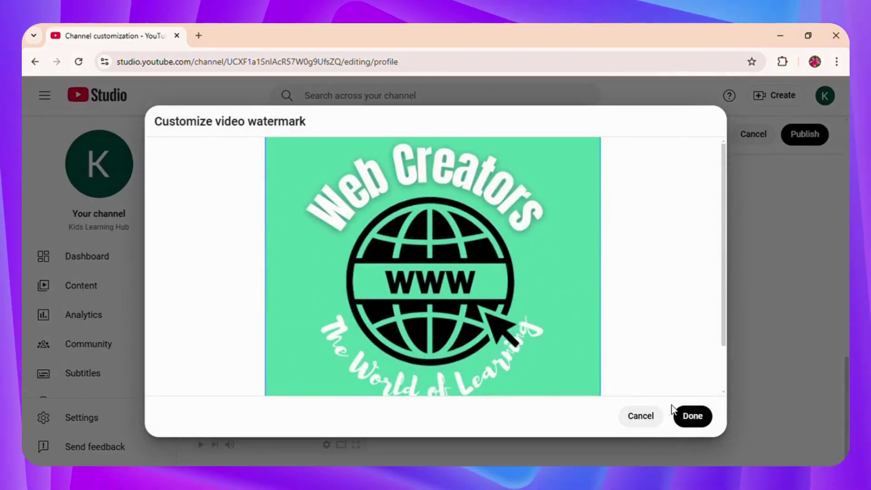
click(692, 416)
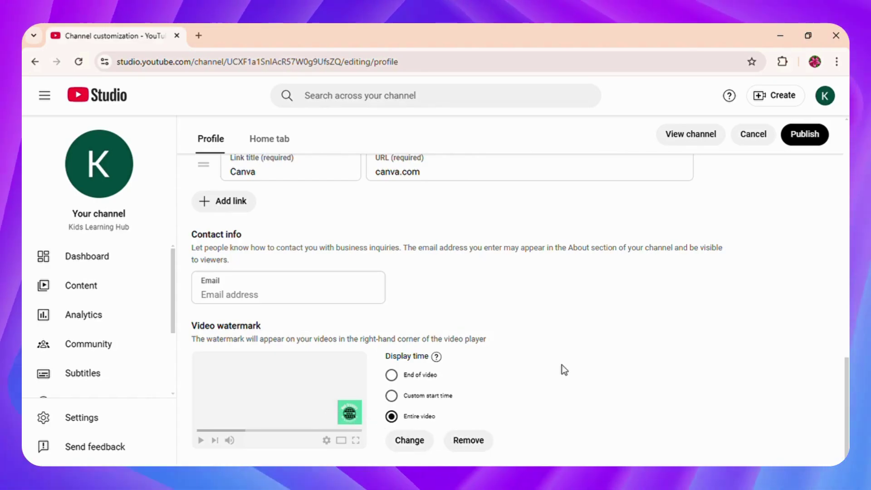
scroll(561, 366, up, 3)
scroll(563, 361, up, 3)
scroll(563, 361, up, 3)
scroll(563, 362, up, 3)
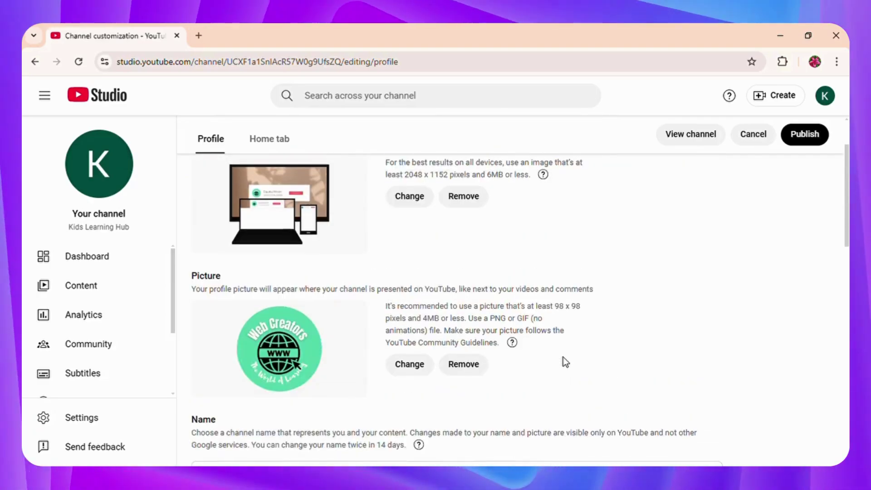
scroll(563, 358, up, 2)
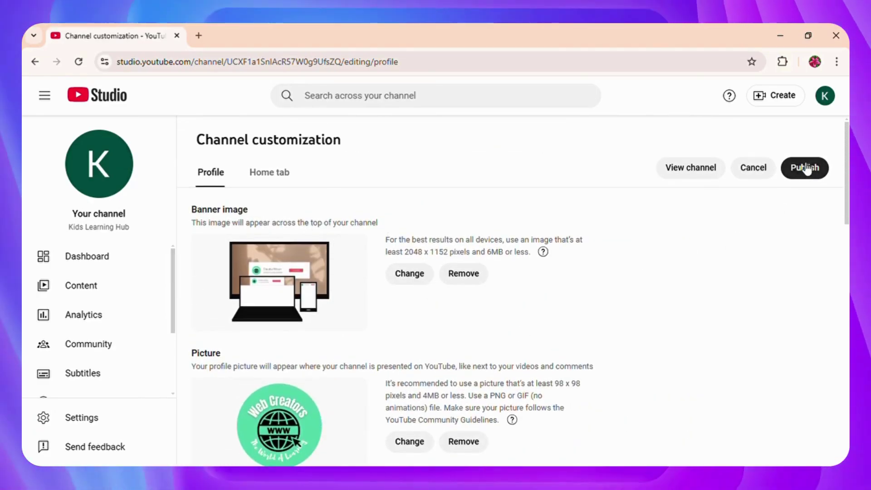
Step: Publish the customization changes, reload the page and dismiss the welcome dialog
click(806, 168)
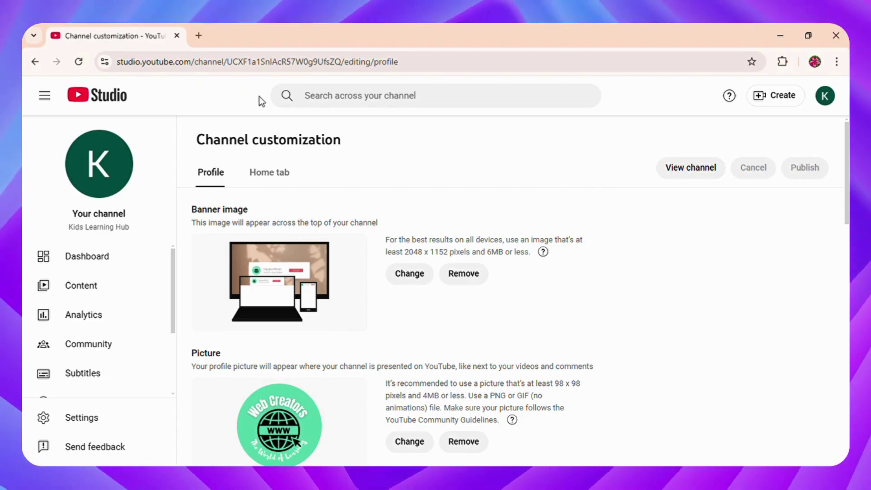
click(80, 62)
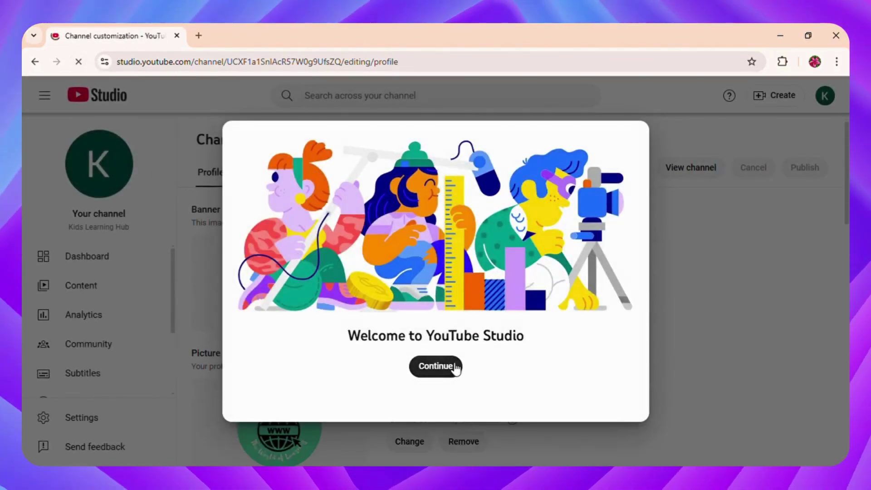
click(457, 368)
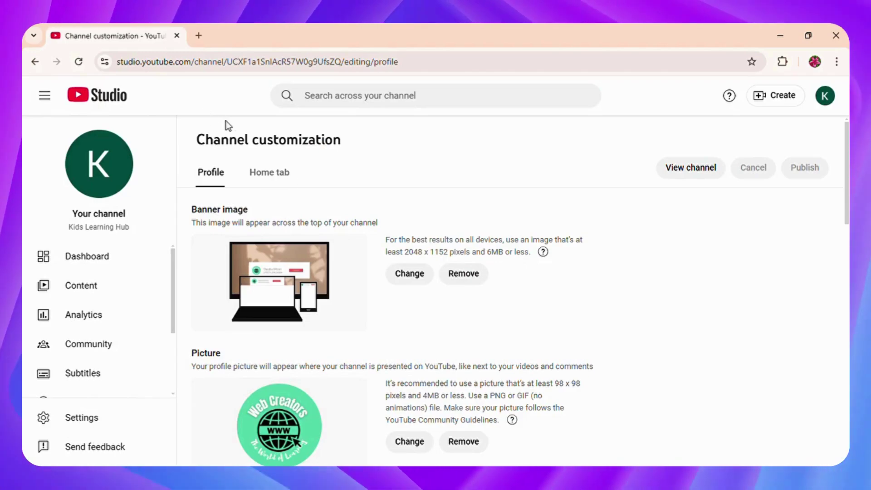